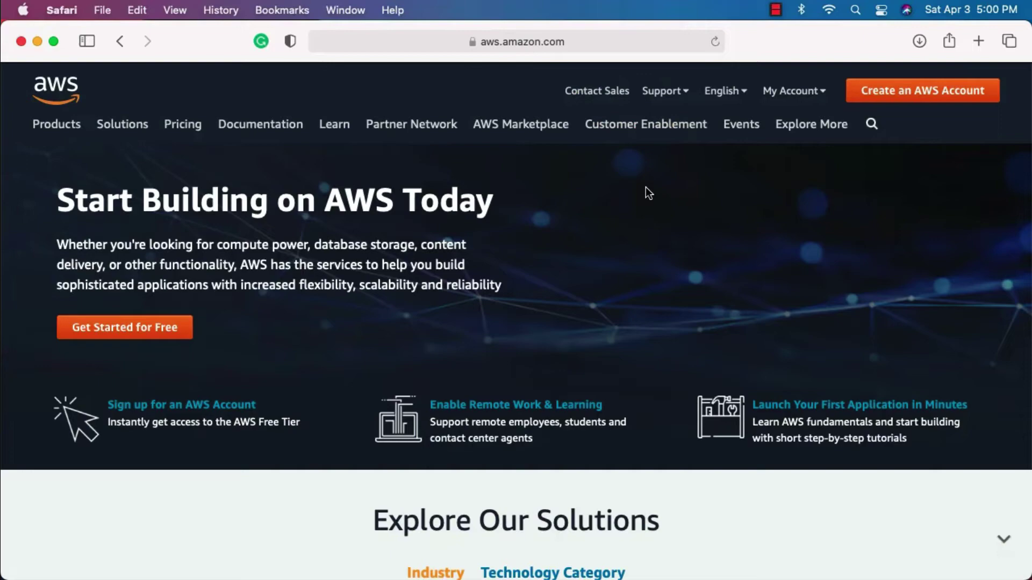
{"action": "scroll", "coordinate": [557, 197], "scroll_direction": "down", "scroll_amount": 5}
{"action": "scroll", "coordinate": [561, 201], "scroll_direction": "up", "scroll_amount": 5}
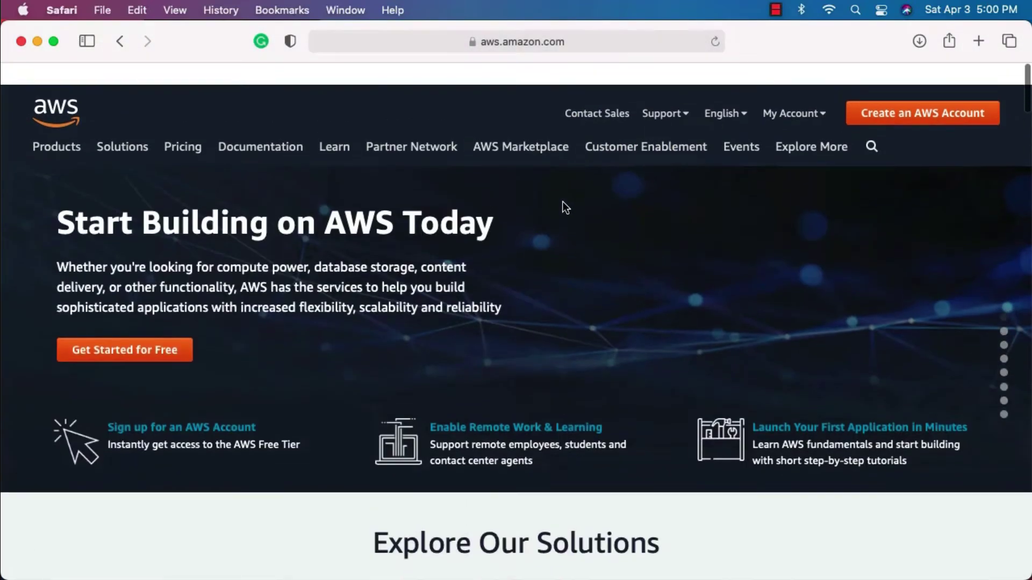
Step: Open the AWS website's search field to look up Cloud9
{"action": "left_click", "coordinate": [871, 124]}
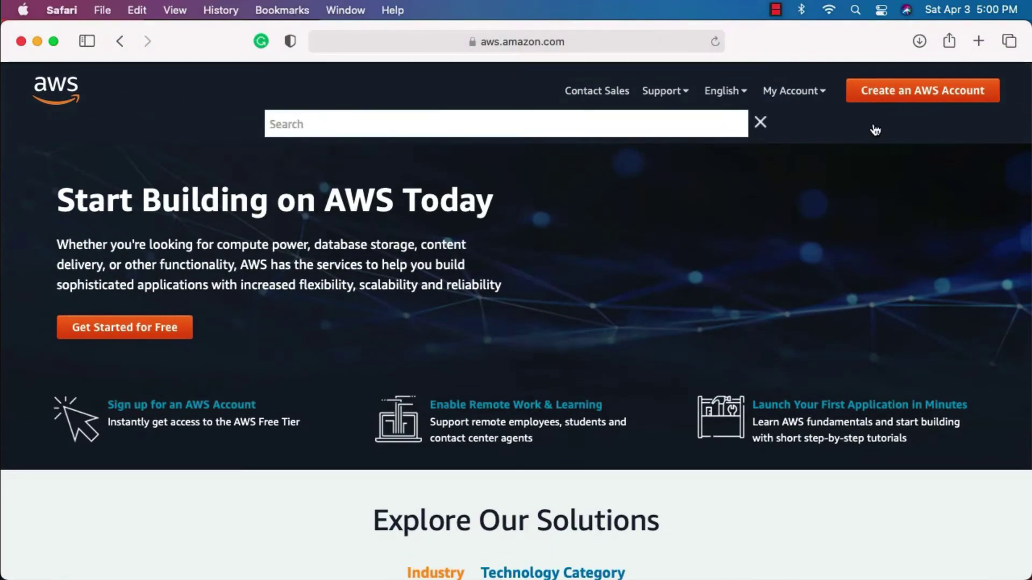
{"action": "type", "text": "Cloud"}
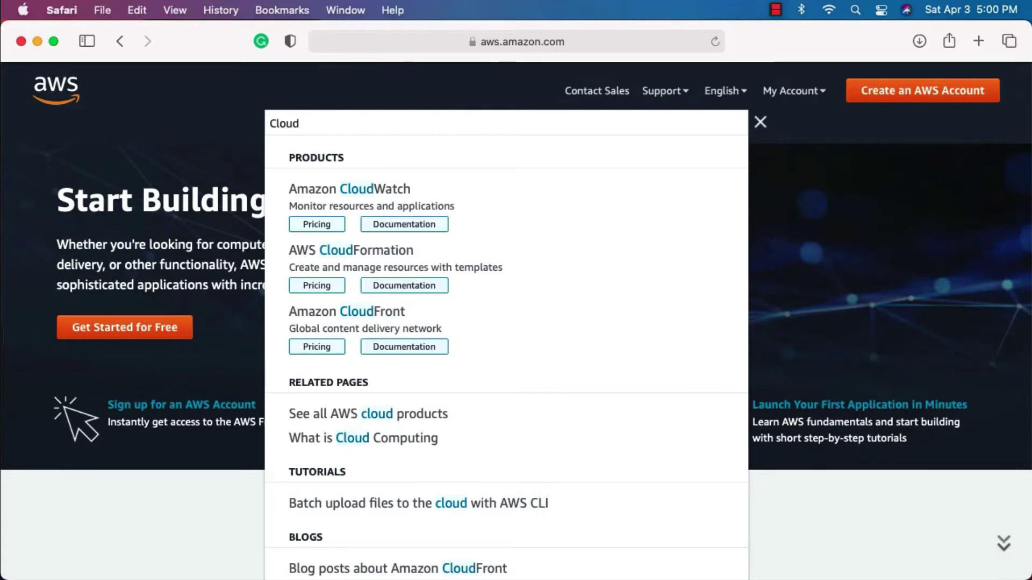
{"action": "type", "text": "9"}
{"action": "scroll", "coordinate": [760, 180], "scroll_direction": "down", "scroll_amount": 1}
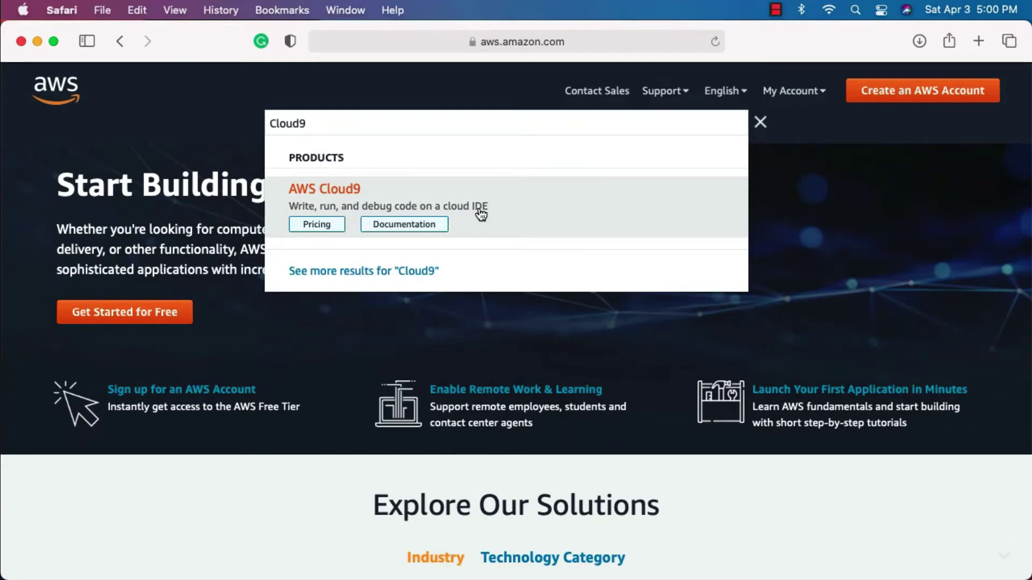
Step: Open the AWS Cloud9 product page from the search results
{"action": "left_click", "coordinate": [342, 196]}
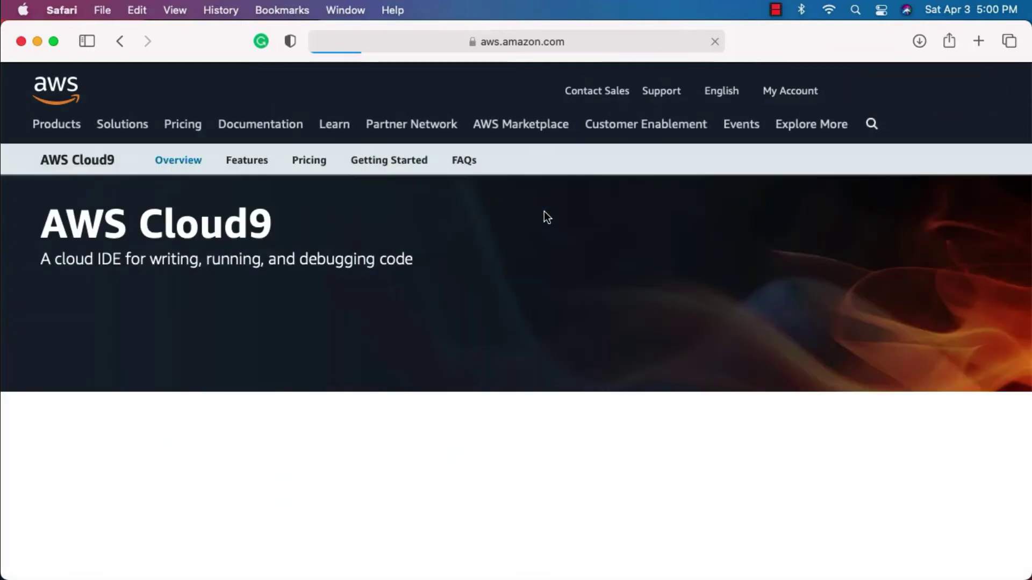
{"action": "scroll", "coordinate": [541, 219], "scroll_direction": "down", "scroll_amount": 5}
{"action": "scroll", "coordinate": [541, 219], "scroll_direction": "down", "scroll_amount": 3}
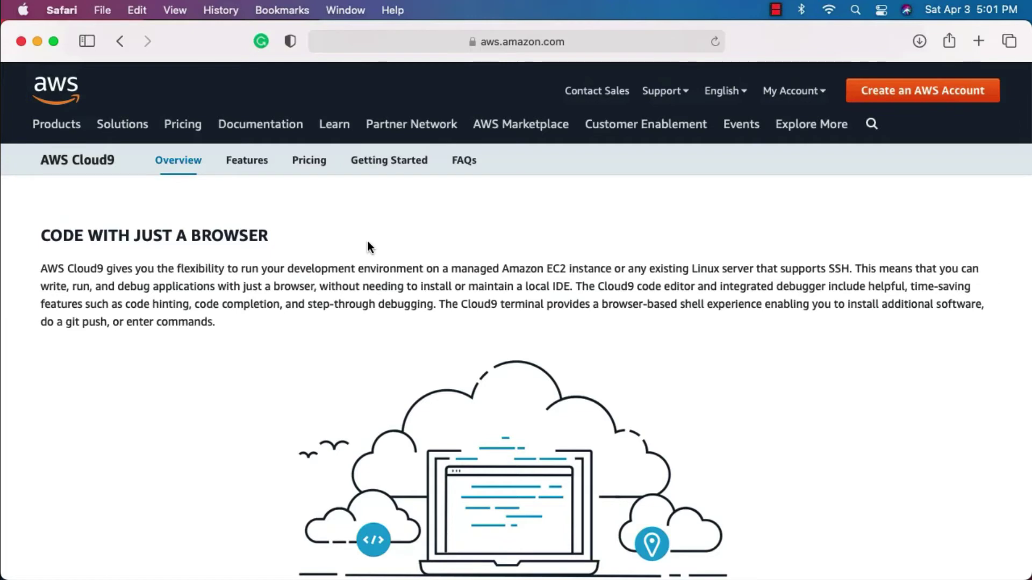
{"action": "scroll", "coordinate": [367, 247], "scroll_direction": "up", "scroll_amount": 2}
{"action": "scroll", "coordinate": [367, 248], "scroll_direction": "up", "scroll_amount": 3}
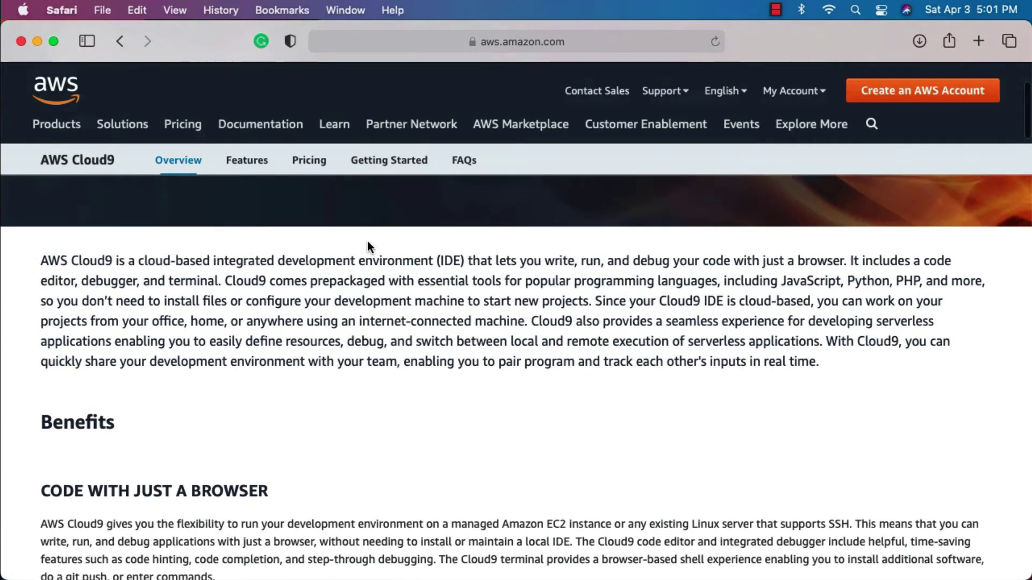
{"action": "scroll", "coordinate": [367, 247], "scroll_direction": "up", "scroll_amount": 1}
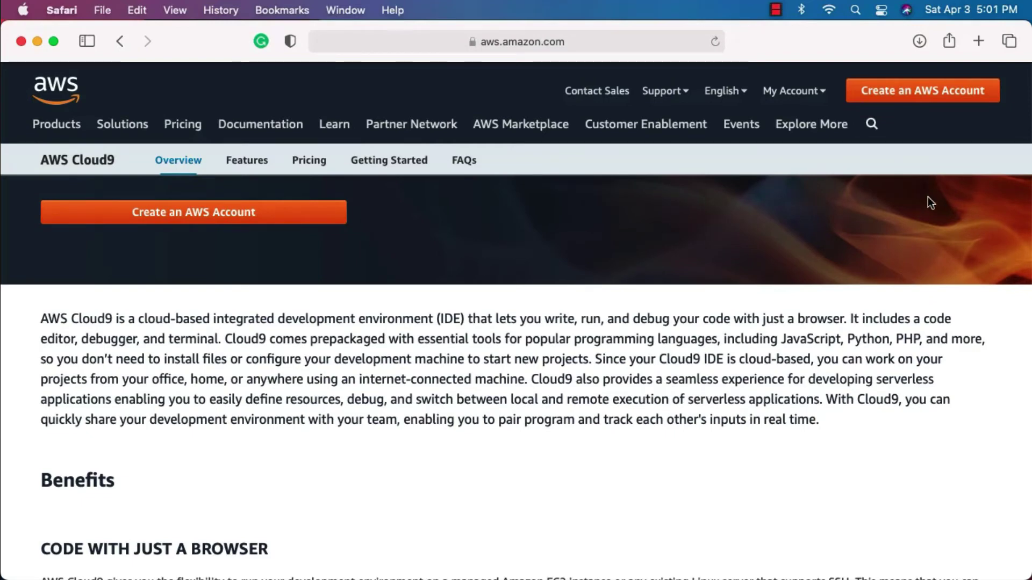
Step: Start creating a new AWS account, then return from the sign-up form
{"action": "left_click", "coordinate": [908, 92]}
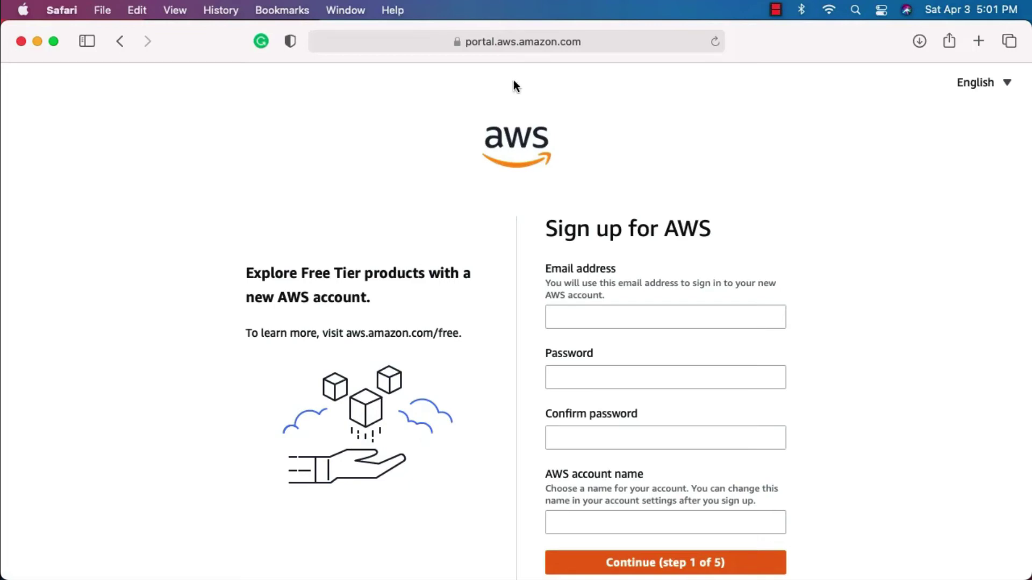
{"action": "left_click", "coordinate": [120, 42]}
{"action": "mouse_move", "coordinate": [798, 90]}
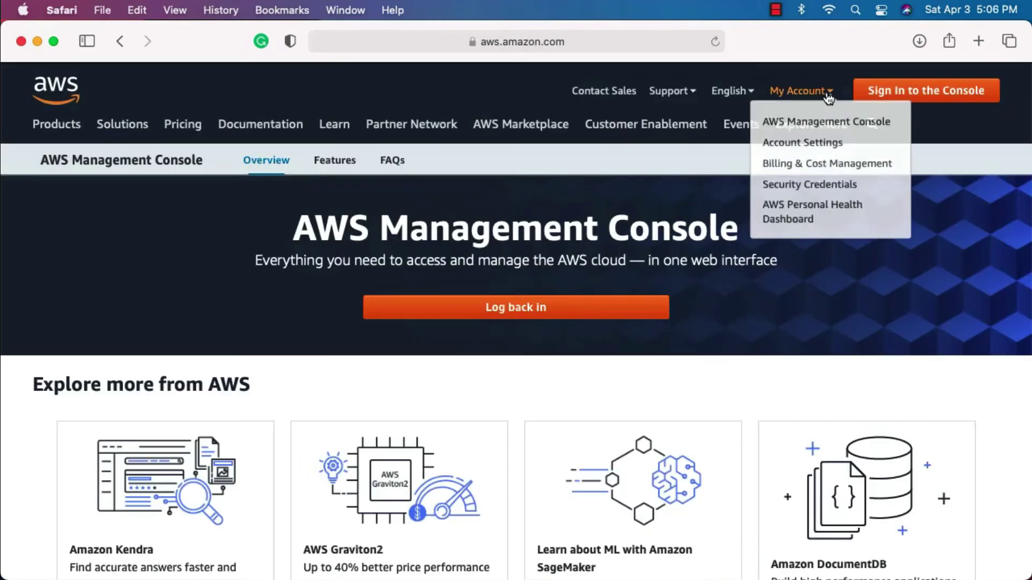
Step: Sign in to the Management Console as root with the saved email, security check and saved password
{"action": "left_click", "coordinate": [826, 130]}
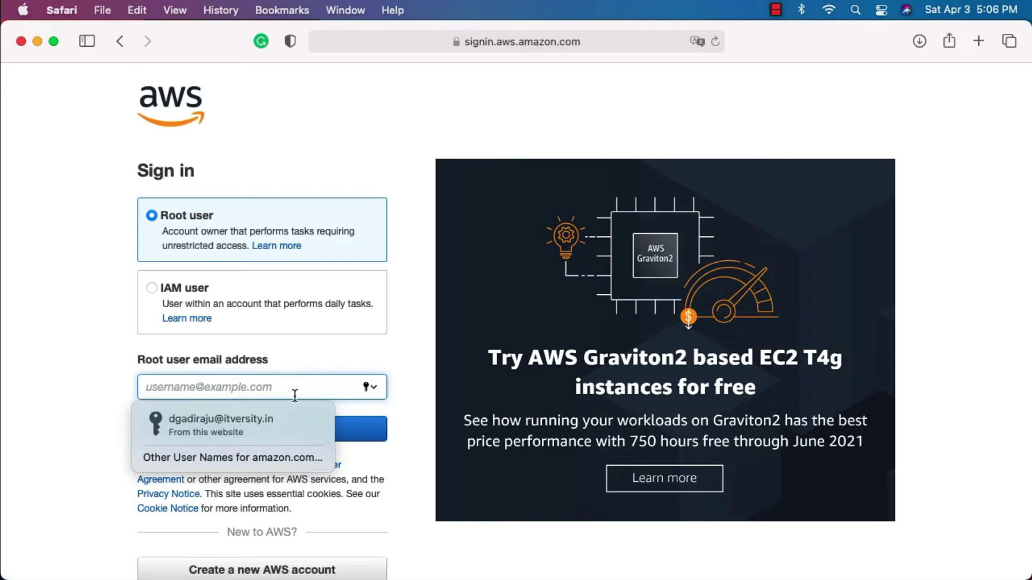
{"action": "left_click", "coordinate": [255, 424]}
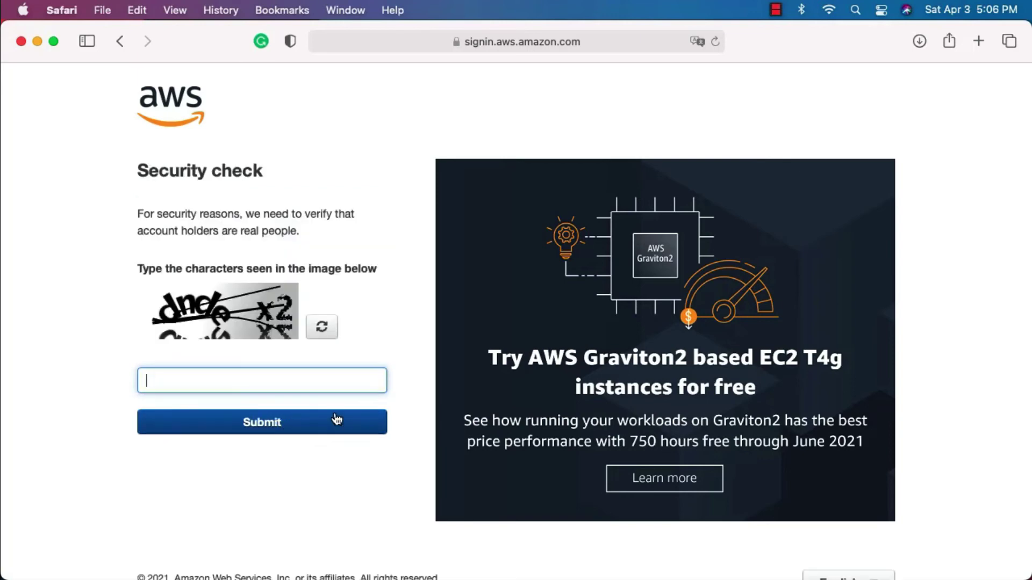
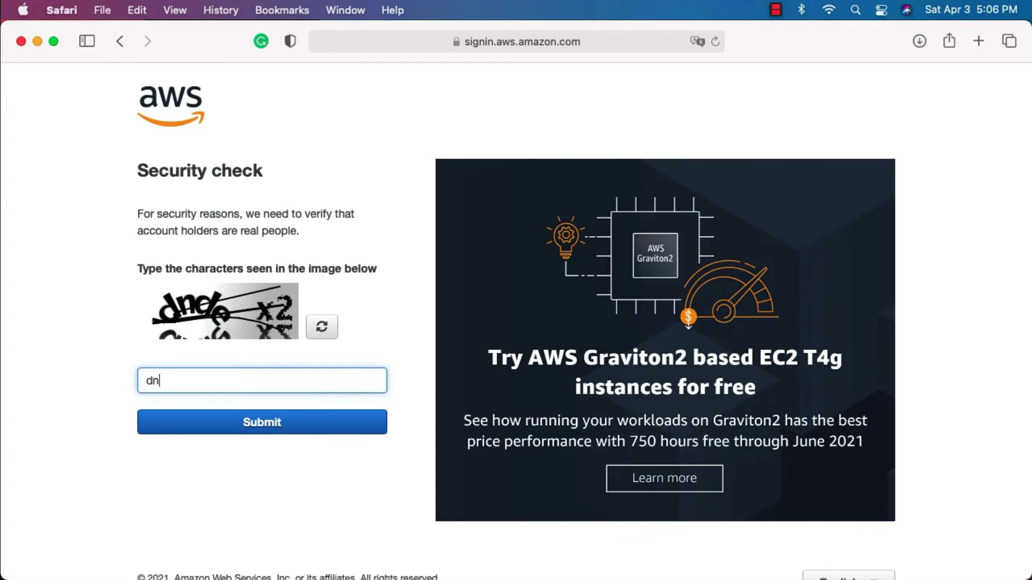
{"action": "key", "text": "Return"}
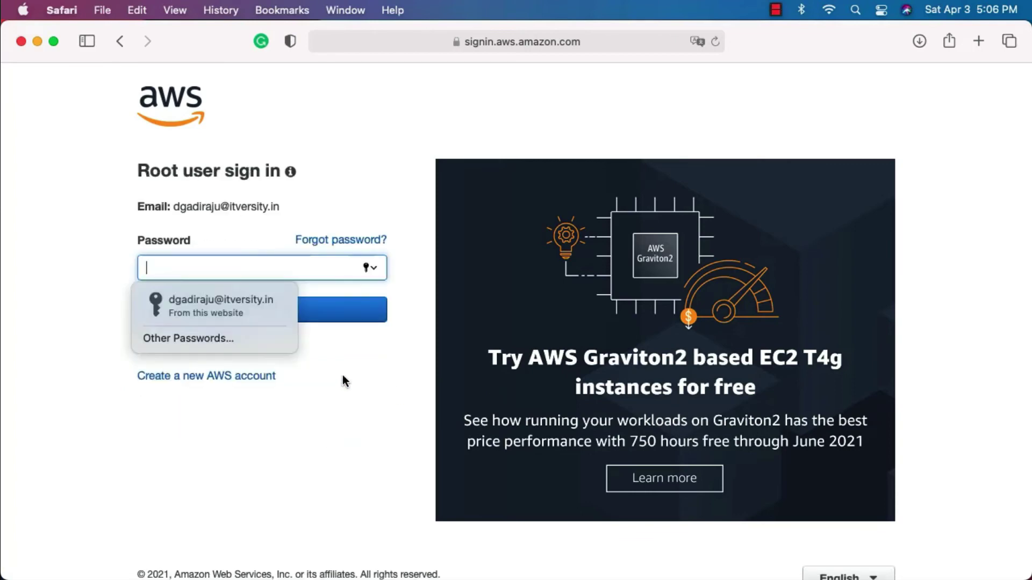
{"action": "left_click", "coordinate": [285, 310]}
{"action": "left_click", "coordinate": [319, 317]}
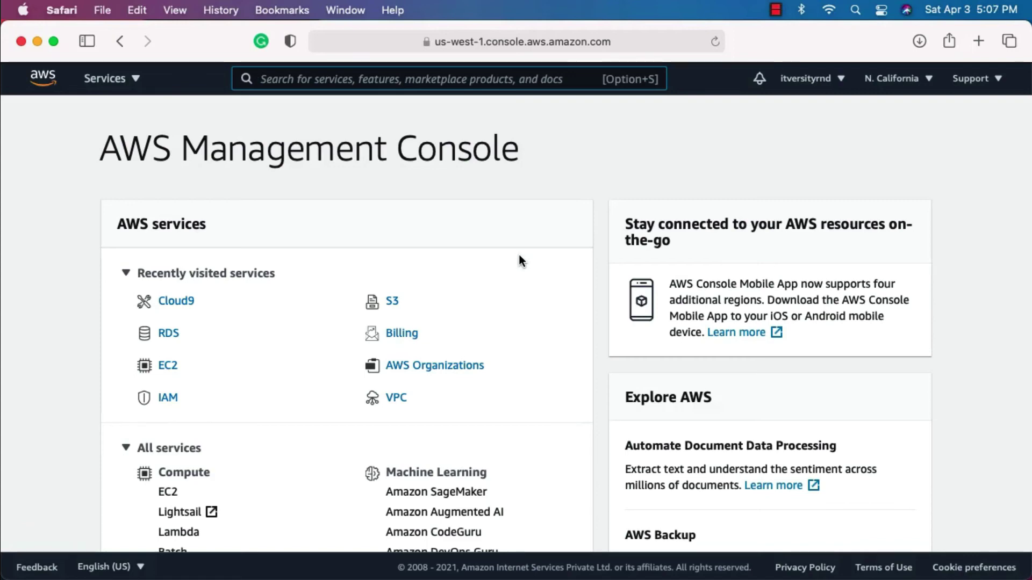
{"action": "type", "text": "cloud"}
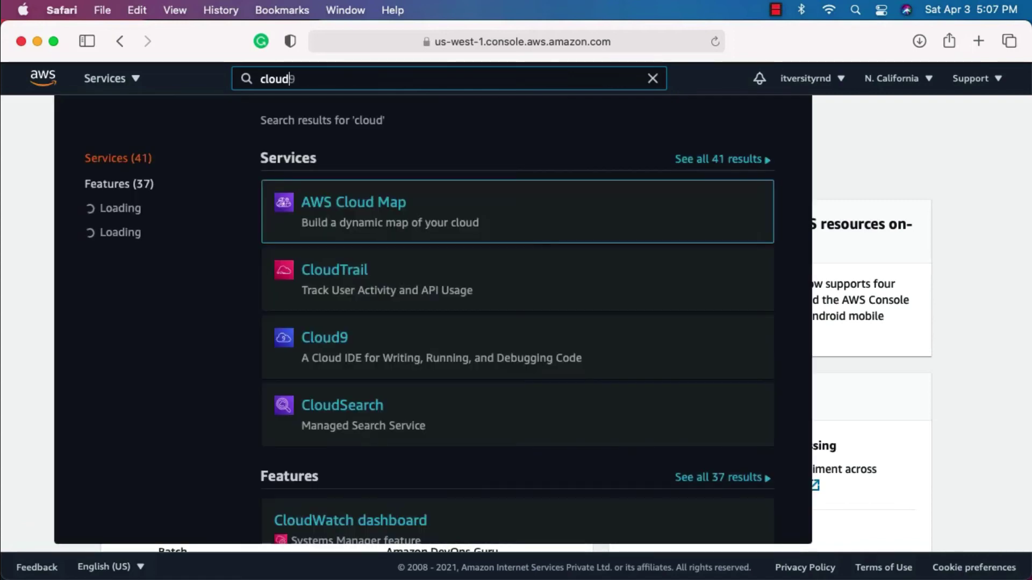
{"action": "type", "text": "9"}
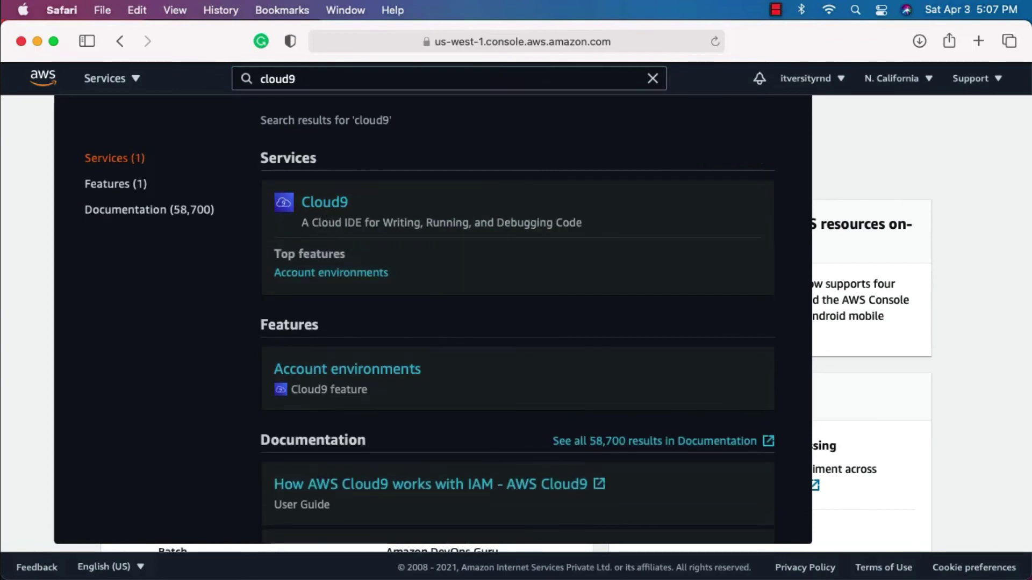
Step: Open Cloud9 from the console search results to list the delab environment
{"action": "left_click", "coordinate": [324, 203]}
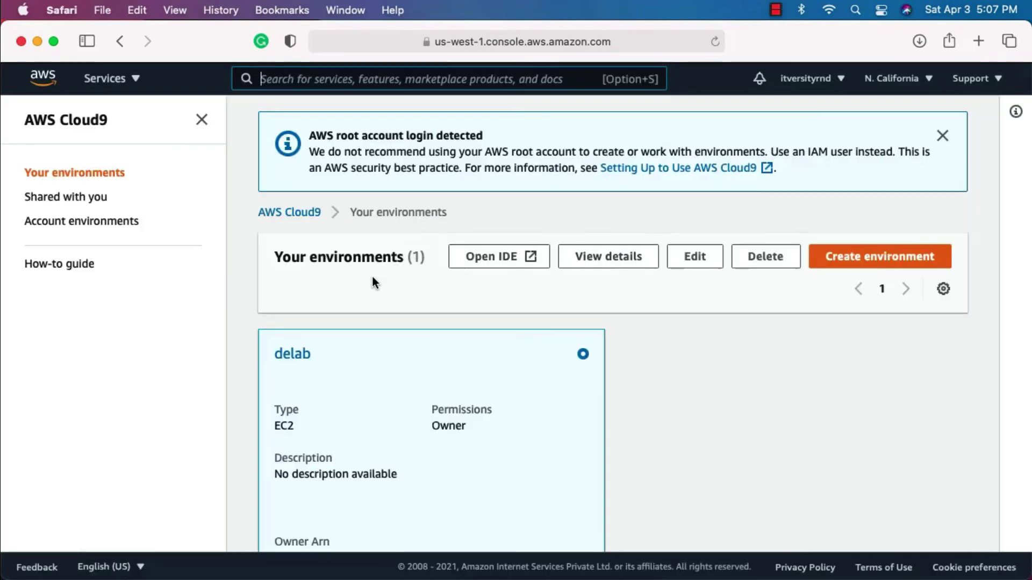